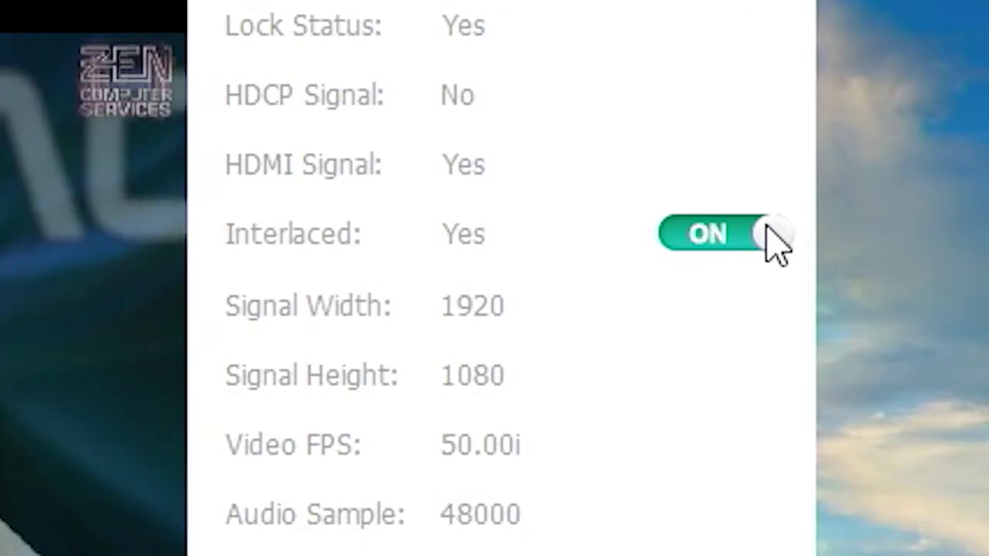
Switch off the interlaced setting and set the capture frame rate to 50.00 FPS
left_click(680, 234)
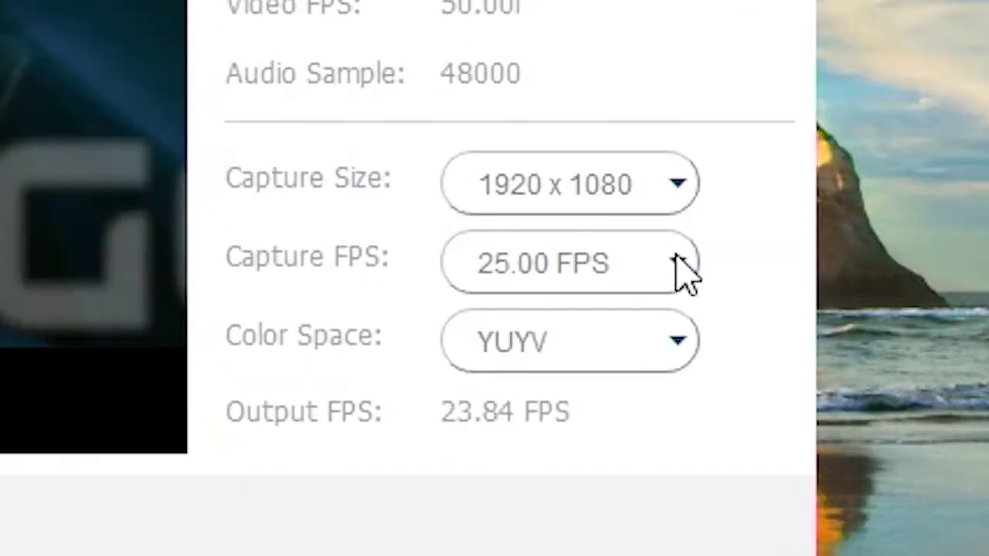
left_click(682, 265)
left_click(610, 347)
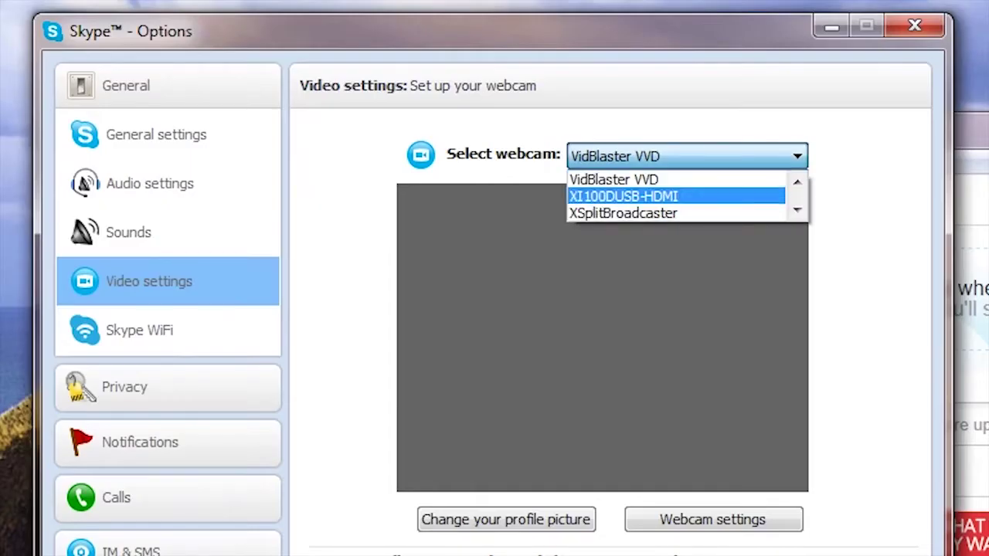
View the driver file details for XI100DUSB-HDMI and the Blackmagic DeckLink Mini Recorder
left_click(677, 196)
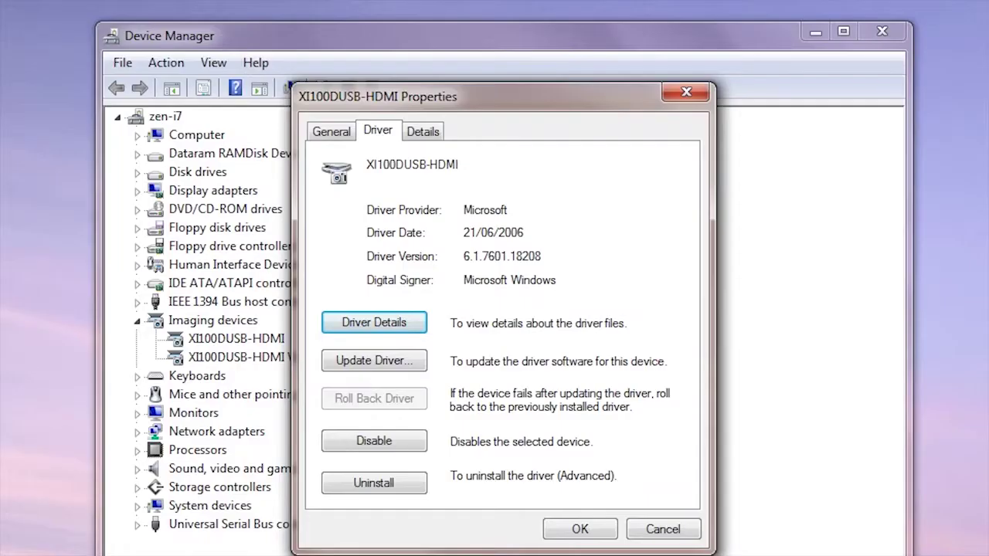
left_click(374, 322)
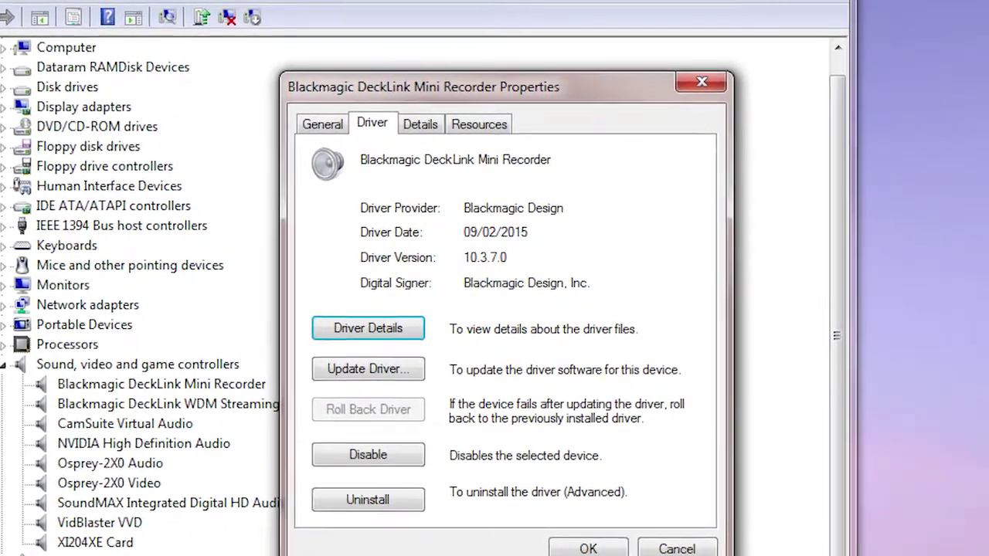
left_click(366, 329)
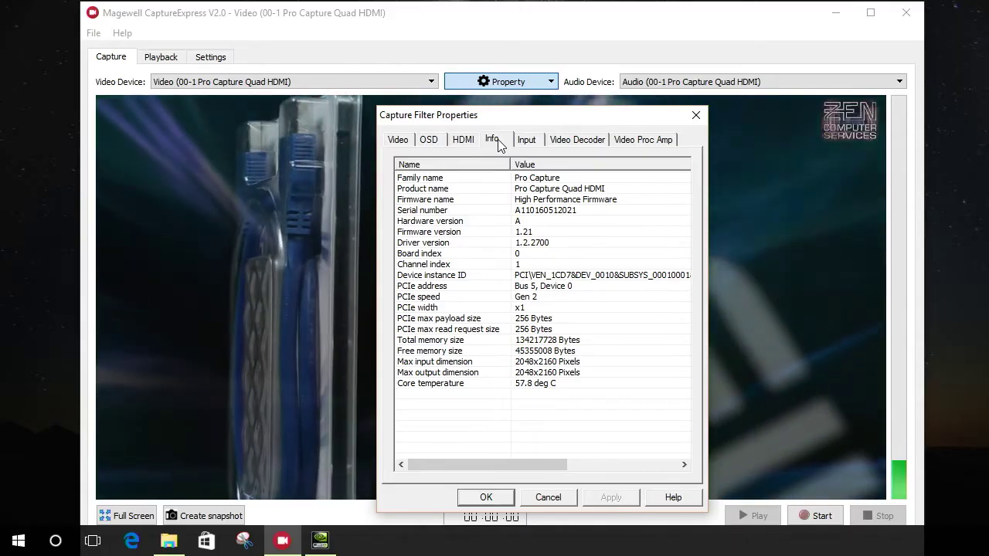
Check input signal status, keep Weave deinterlacing and Ignore AR conversion, and enable Capture Color format
left_click(527, 140)
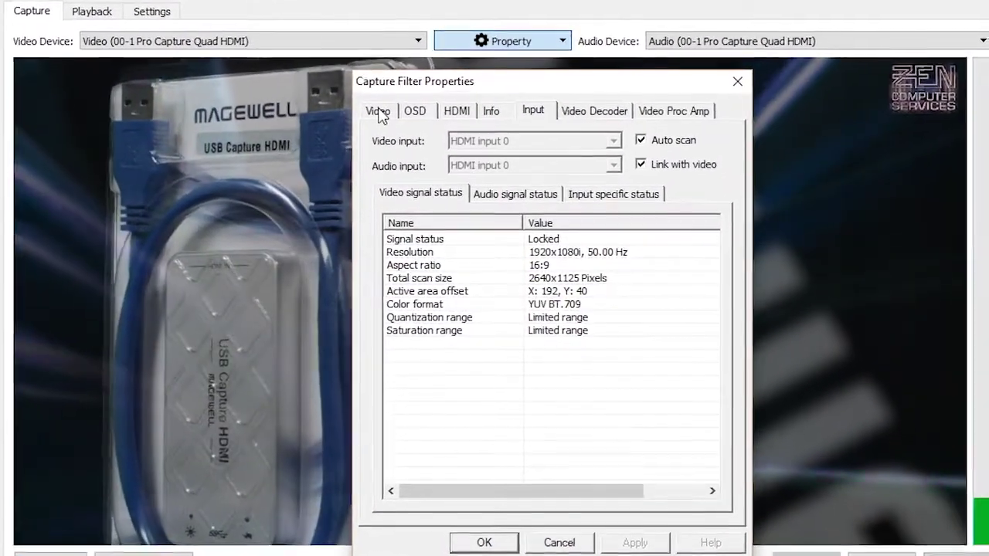
left_click(381, 115)
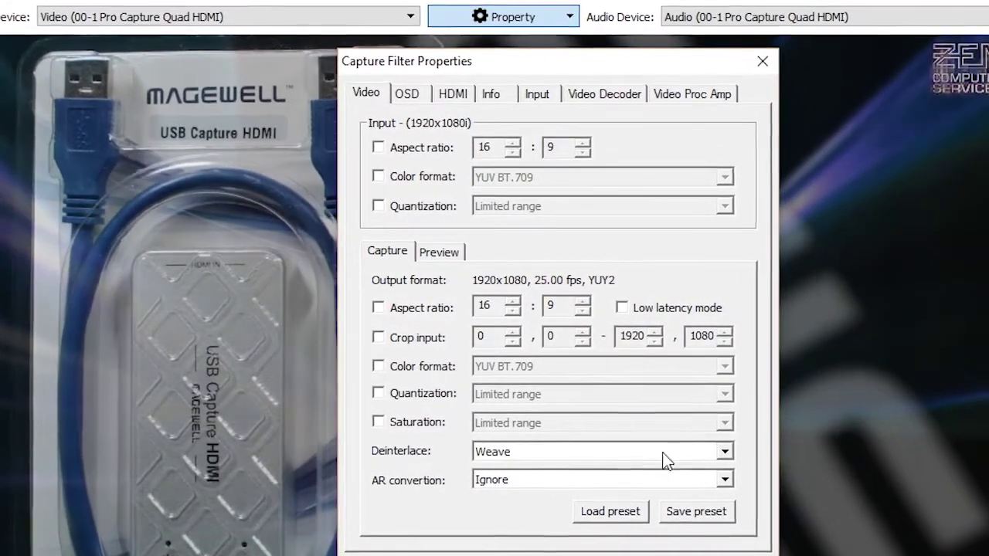
left_click(726, 454)
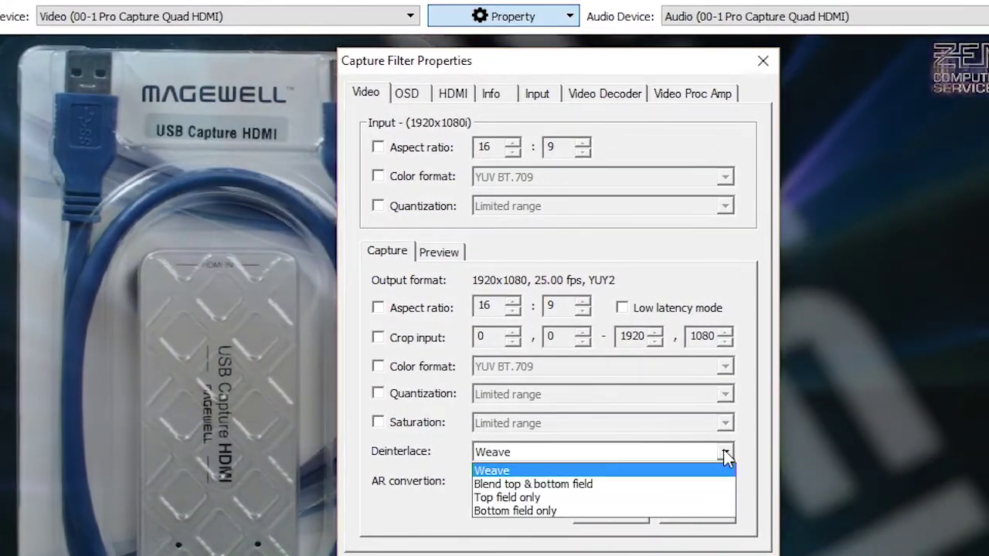
left_click(725, 453)
left_click(726, 480)
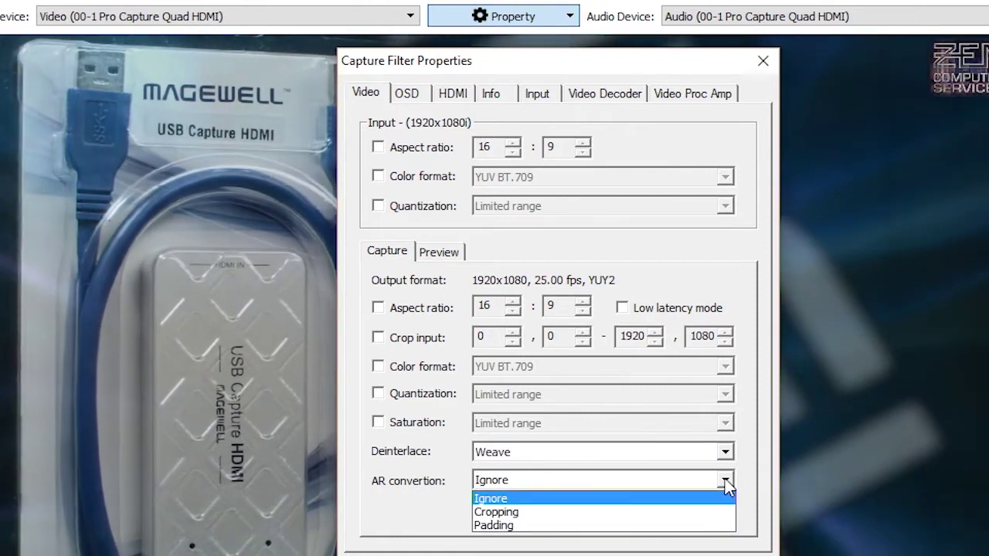
left_click(725, 481)
left_click(378, 366)
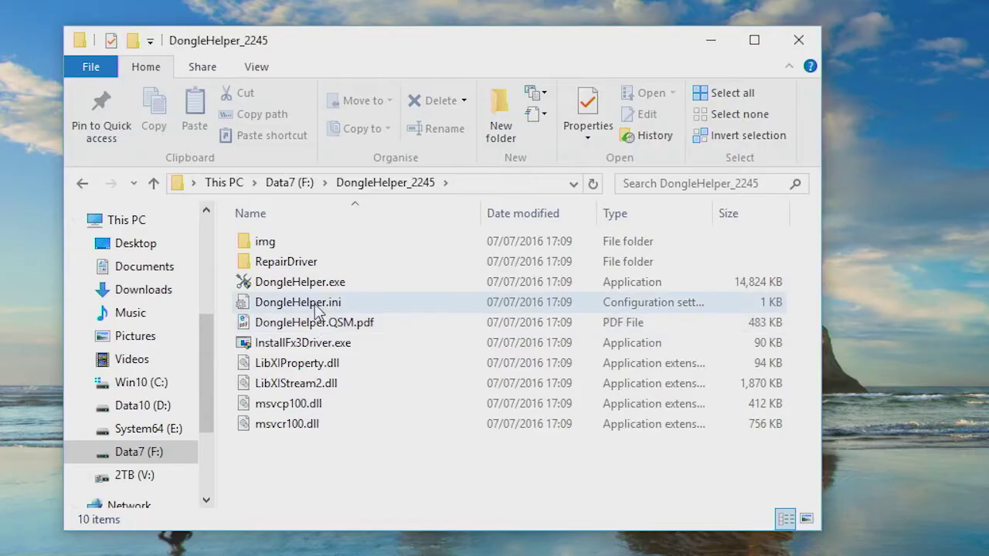
Launch DongleHelper.exe from the DongleHelper_2245 folder and approve the User Account Control prompt
double_click(316, 283)
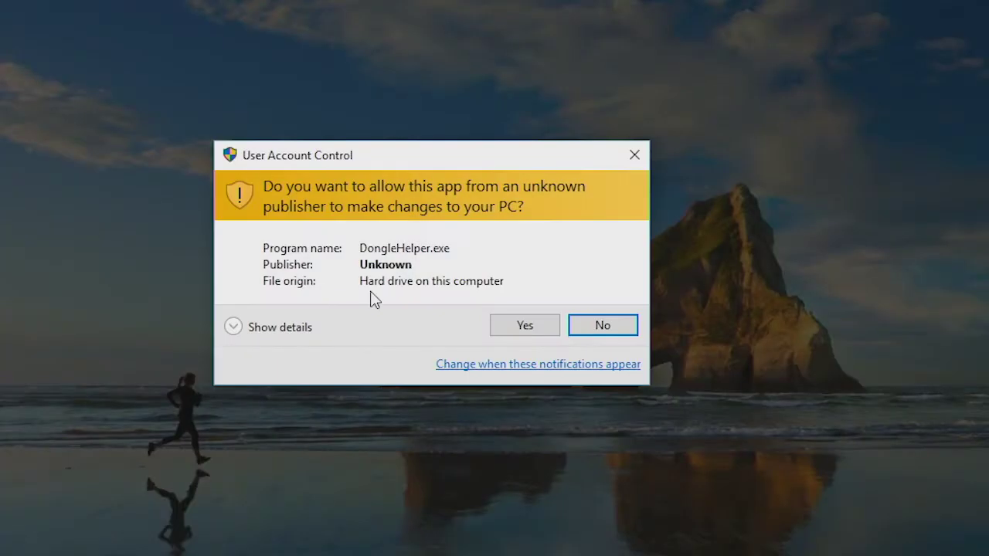
left_click(523, 325)
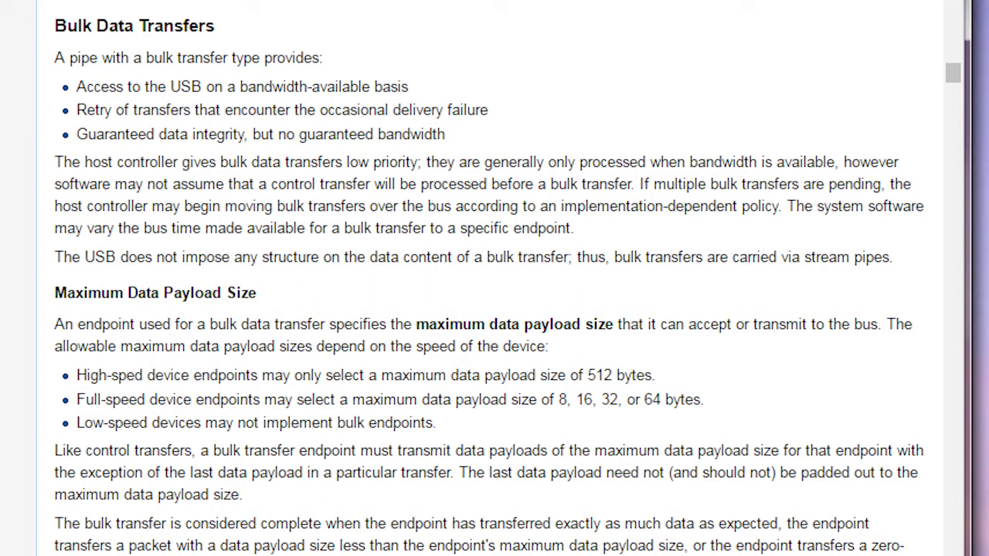
Scroll the USB transfers article down to the Bulk Data Transfers section
scroll(494, 278, "down", 10)
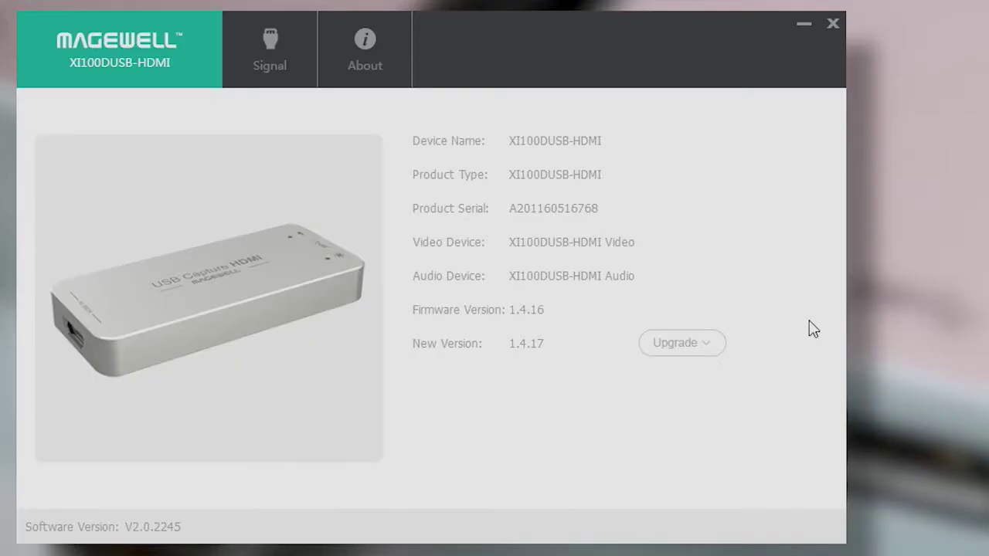
Flash the Bulk Image firmware from the Upgrade menu to move the dongle to 1.4.17
left_click(707, 345)
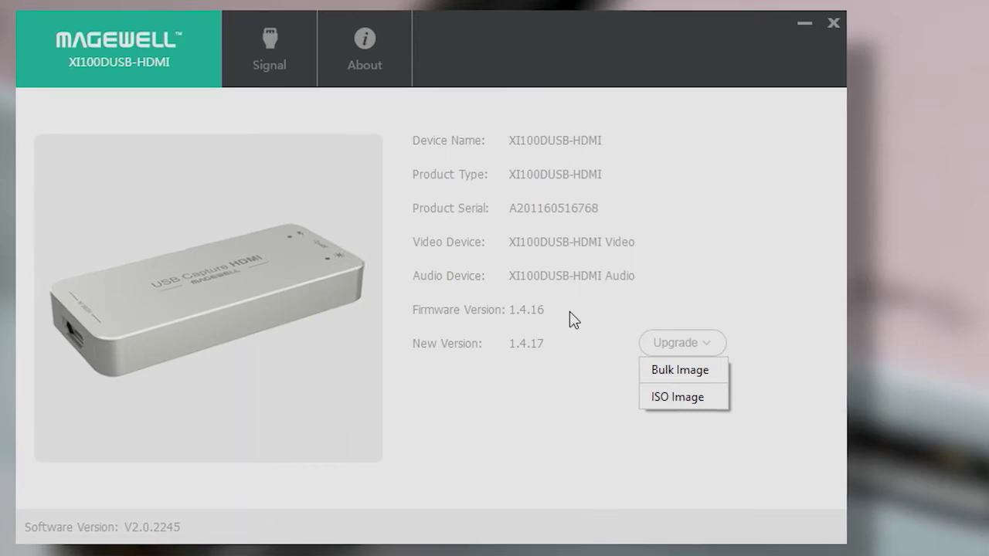
left_click(697, 372)
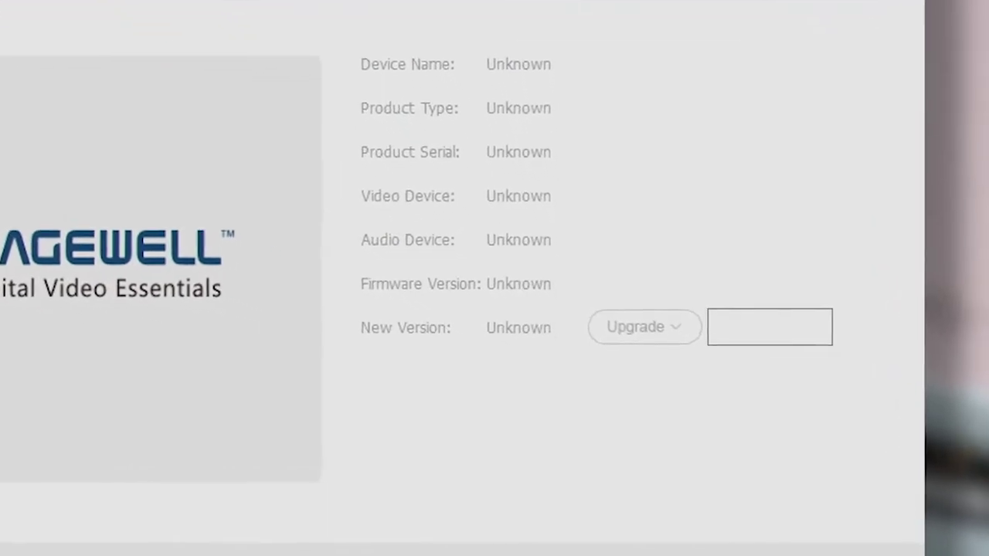
Enter the dongle's product serial, confirm the XI100DUSB-HDMI device type, and flash the Bulk Image
left_click(755, 316)
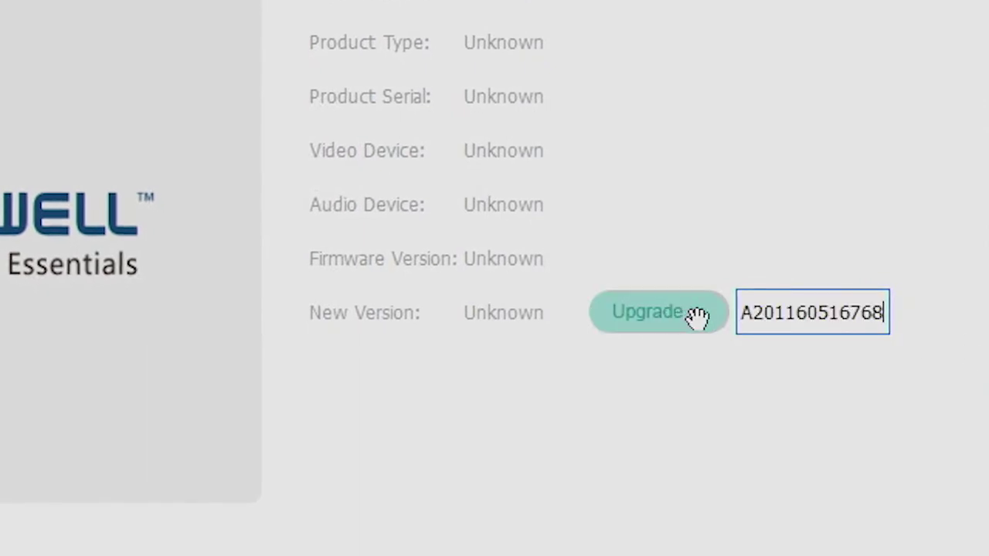
left_click(698, 317)
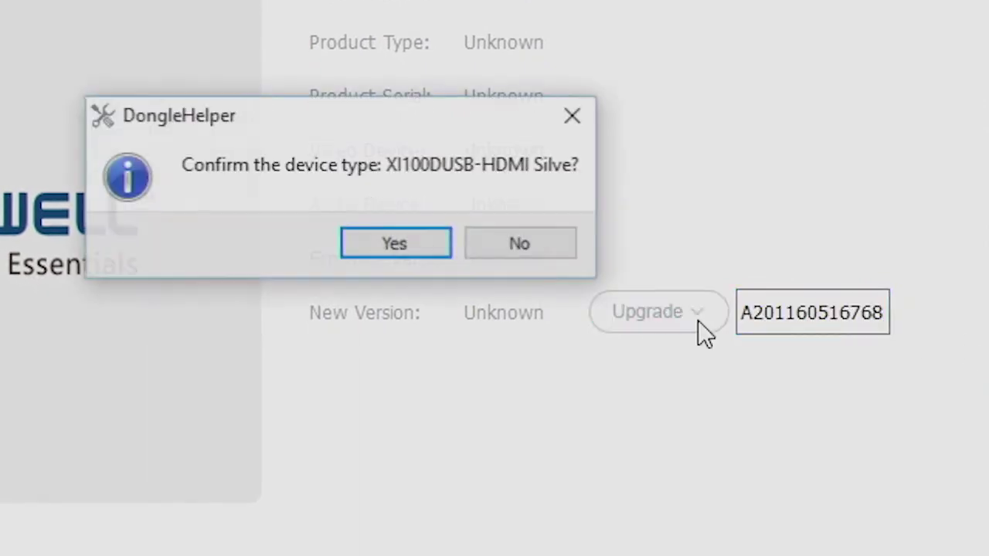
left_click(393, 242)
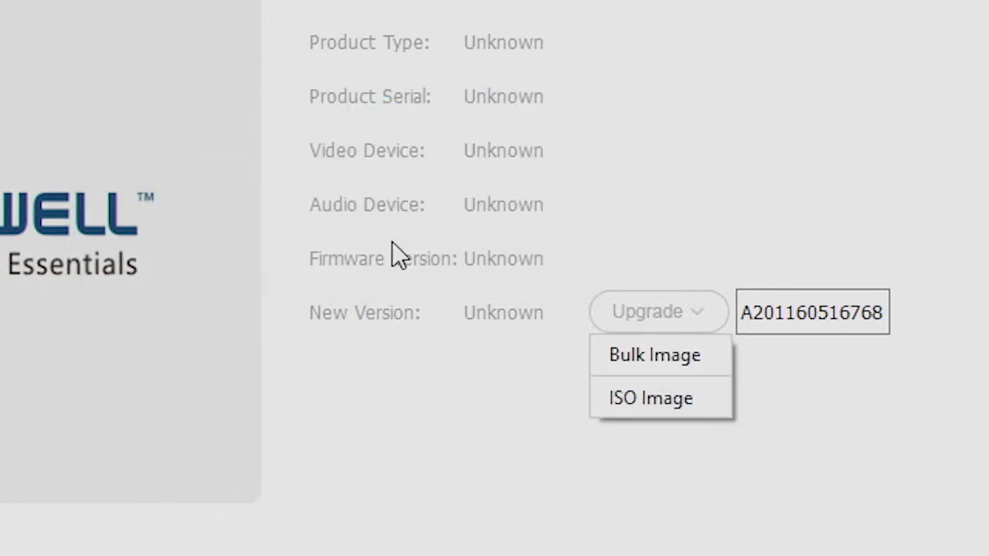
left_click(673, 356)
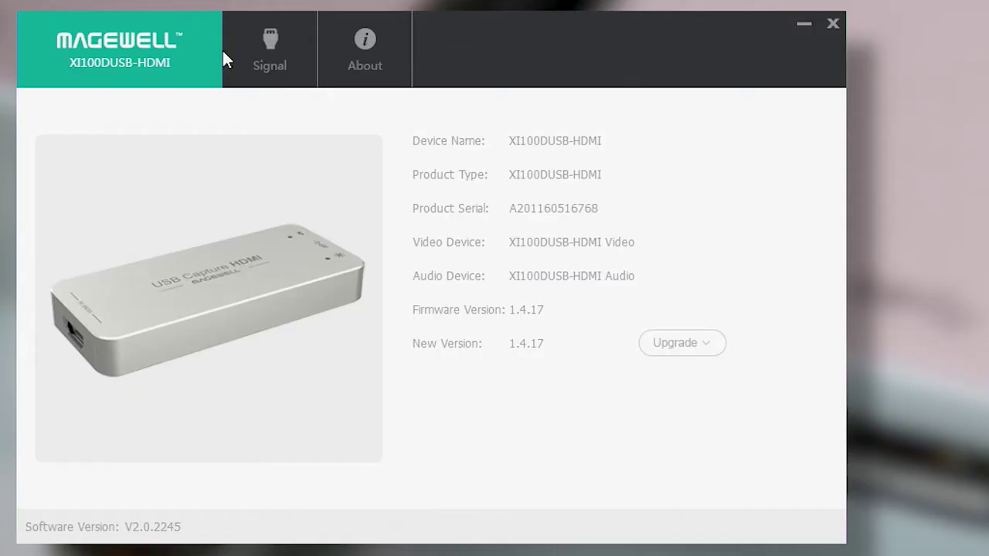
Open the Signal tab to see the live 1920x1080 50.00i HDMI input preview
left_click(282, 48)
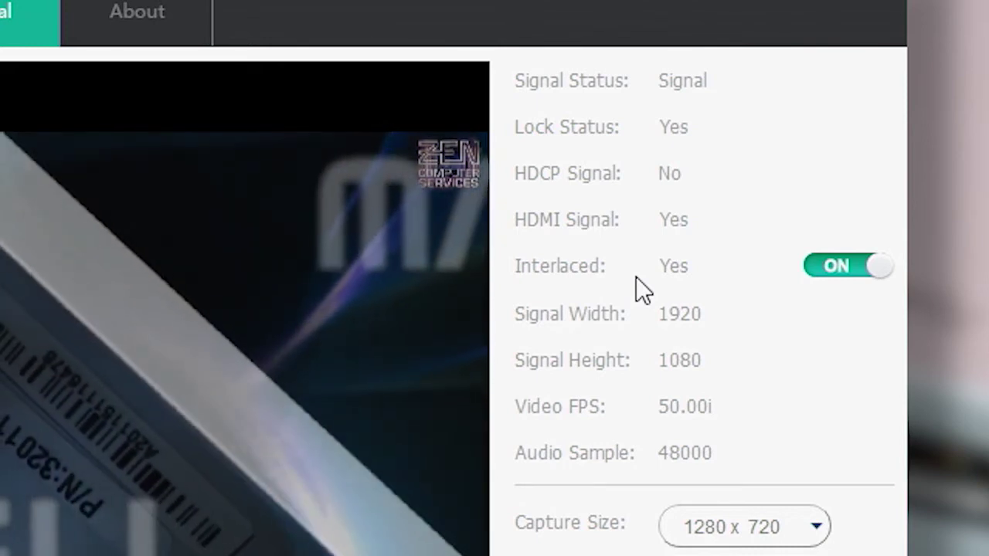
left_click(821, 262)
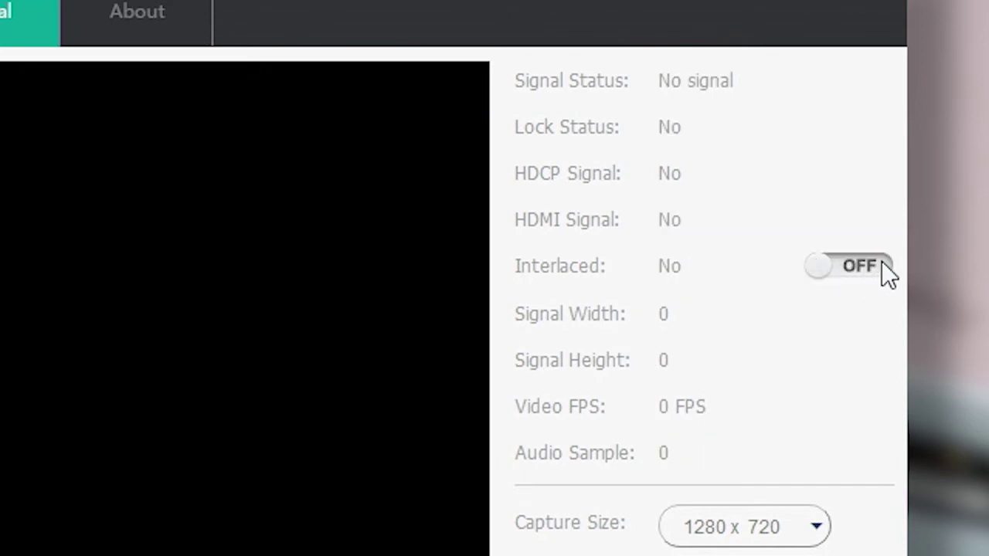
left_click(887, 272)
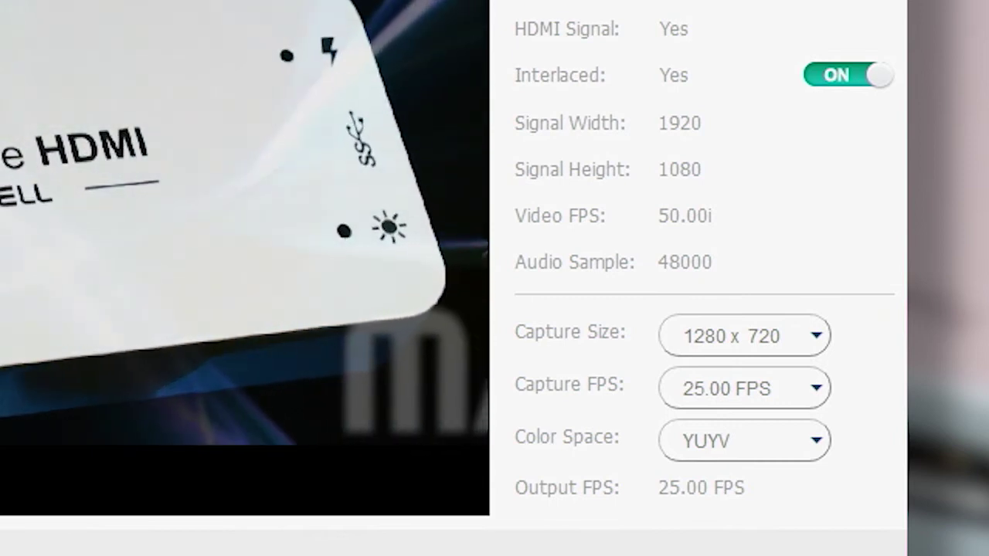
Set the capture size to 1920 x 1080 and the capture frame rate to 50.00 FPS
left_click(816, 333)
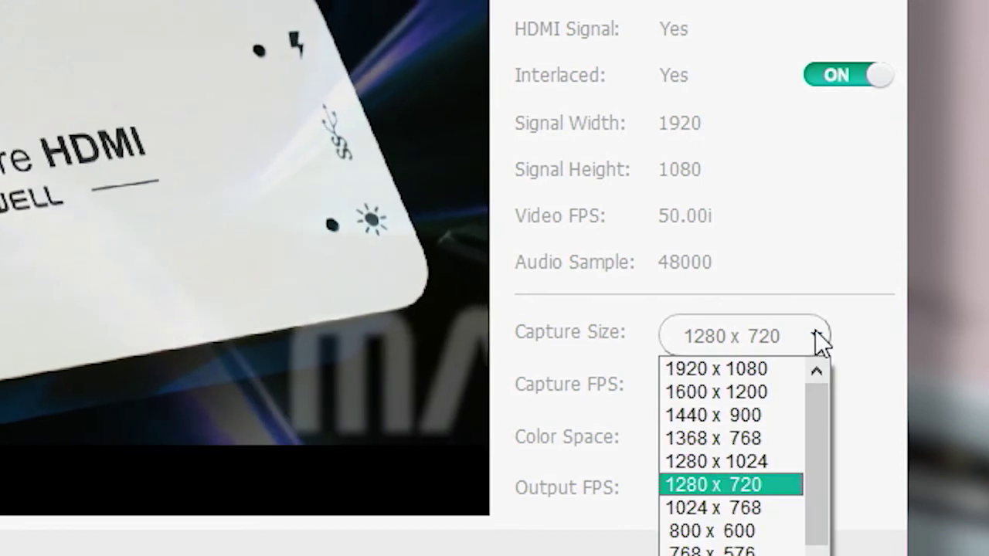
left_click(773, 366)
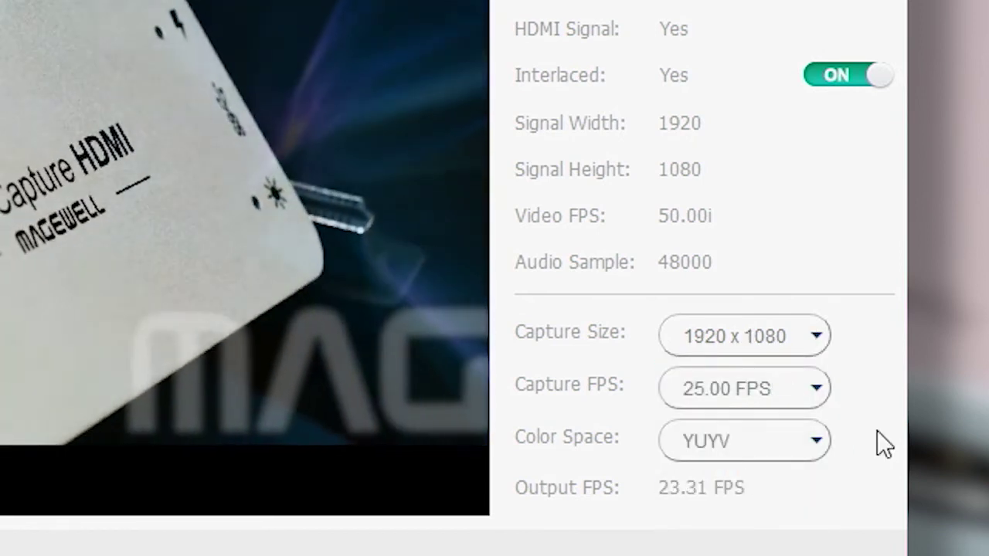
left_click(817, 388)
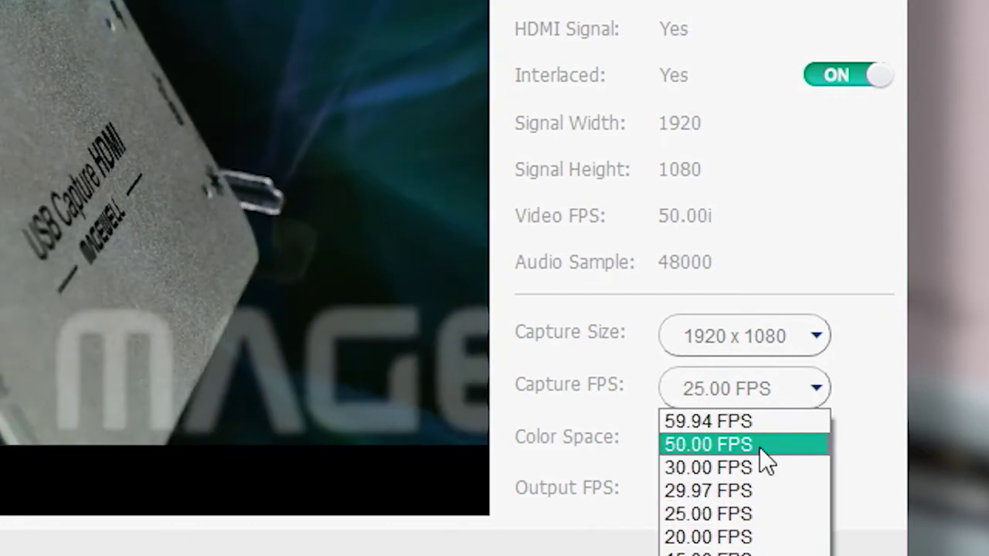
left_click(759, 445)
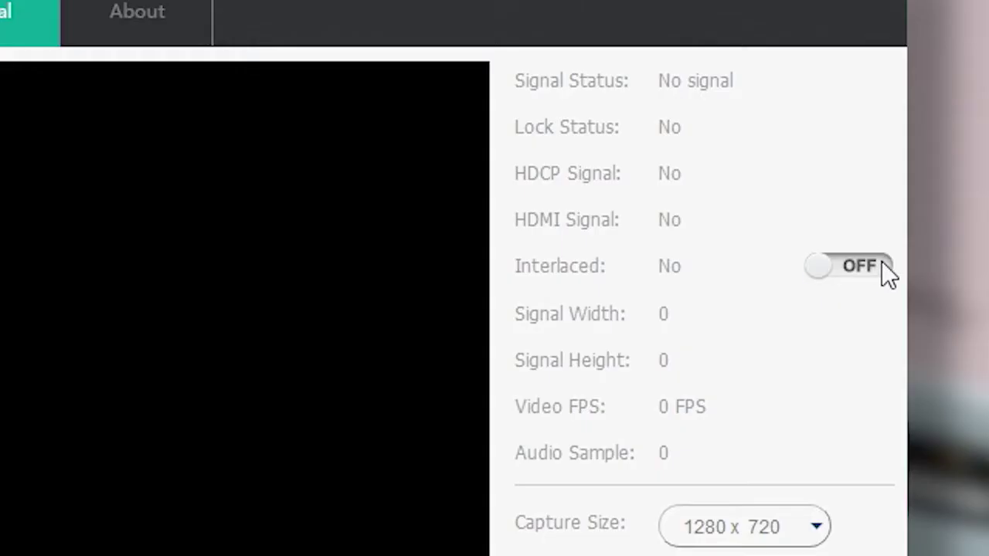
Turn hardware deinterlacing back on in the Dongle Helper signal settings
left_click(882, 263)
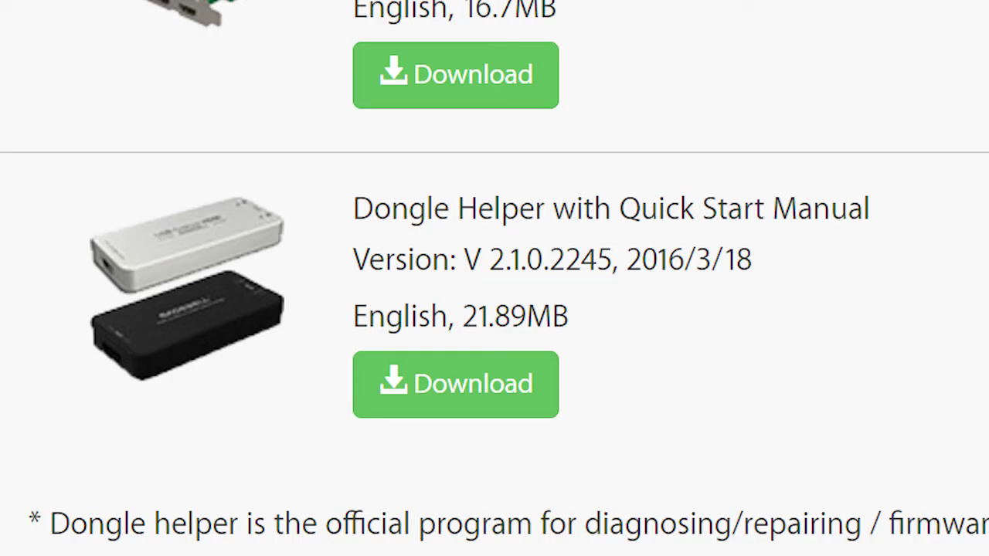